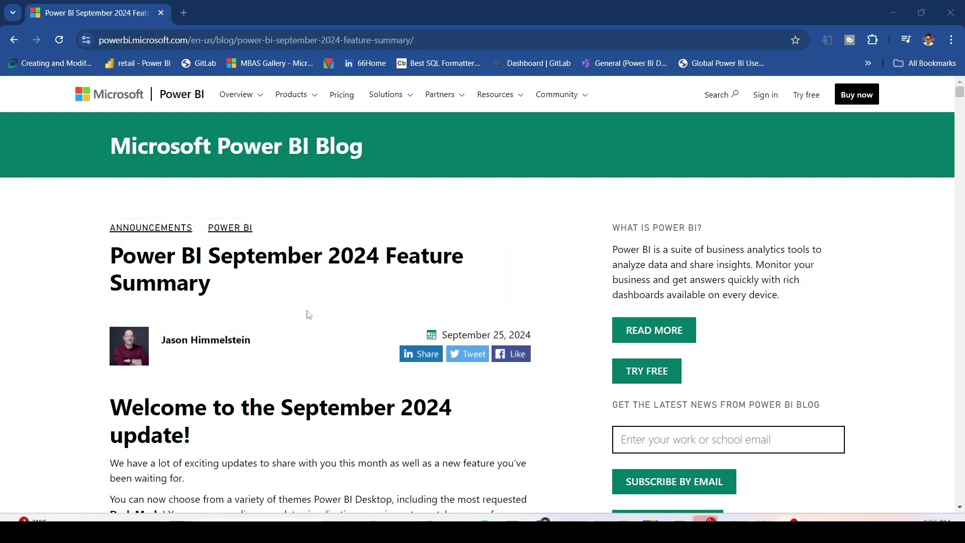
scroll(310, 315, down, 3)
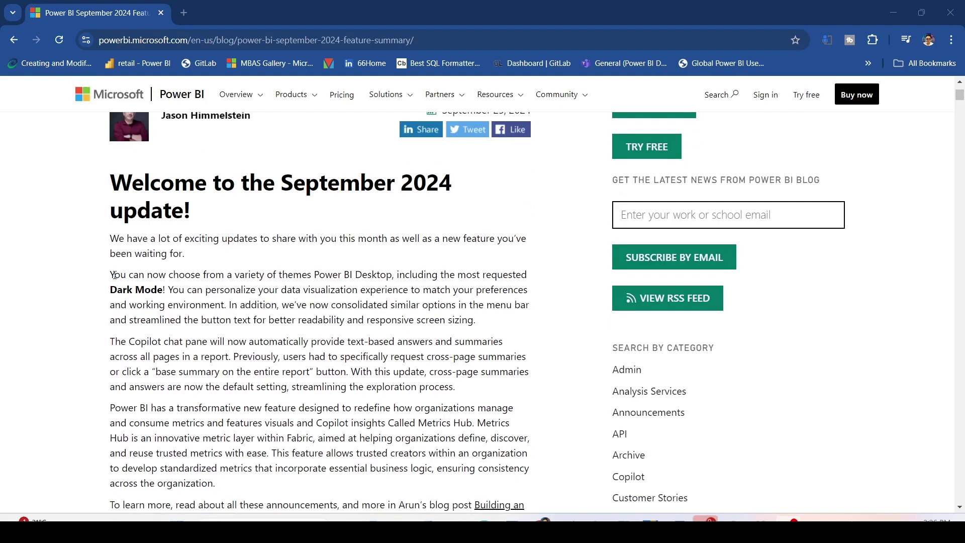
Highlight the Dark Mode themes sentence, then scroll to the post's Contents list.
mouse_move(113, 276)
mouse_down()
mouse_move(502, 276)
mouse_move(169, 288)
mouse_up()
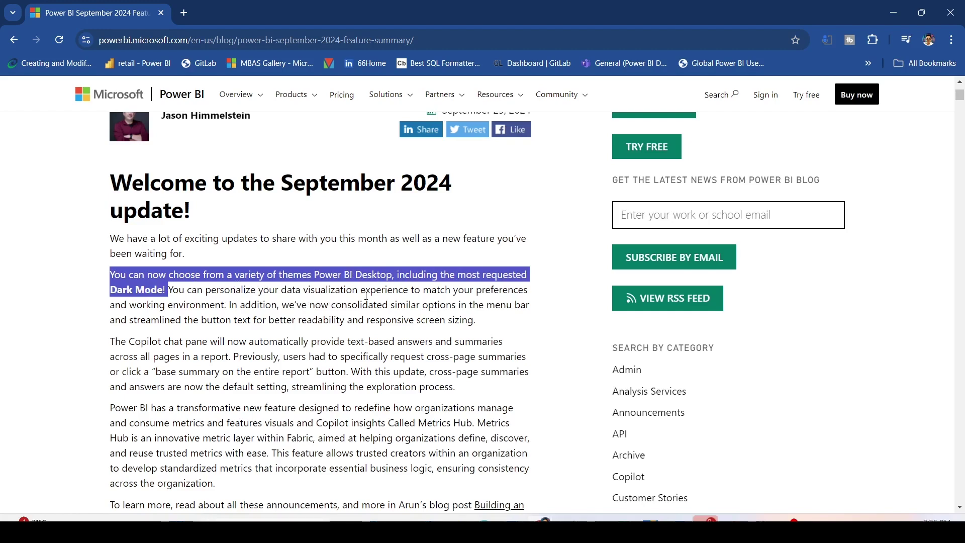
scroll(307, 294, down, 2)
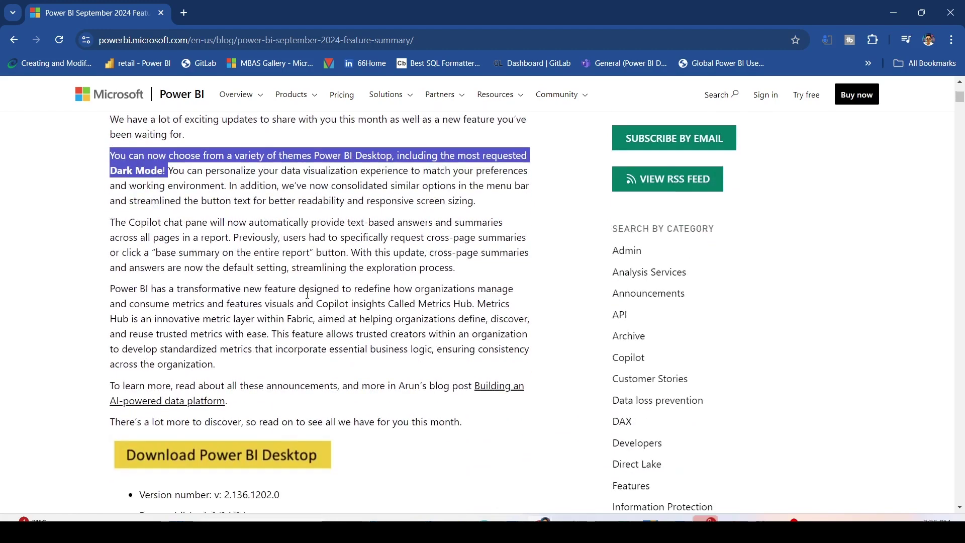
scroll(307, 294, down, 2)
scroll(307, 294, down, 4)
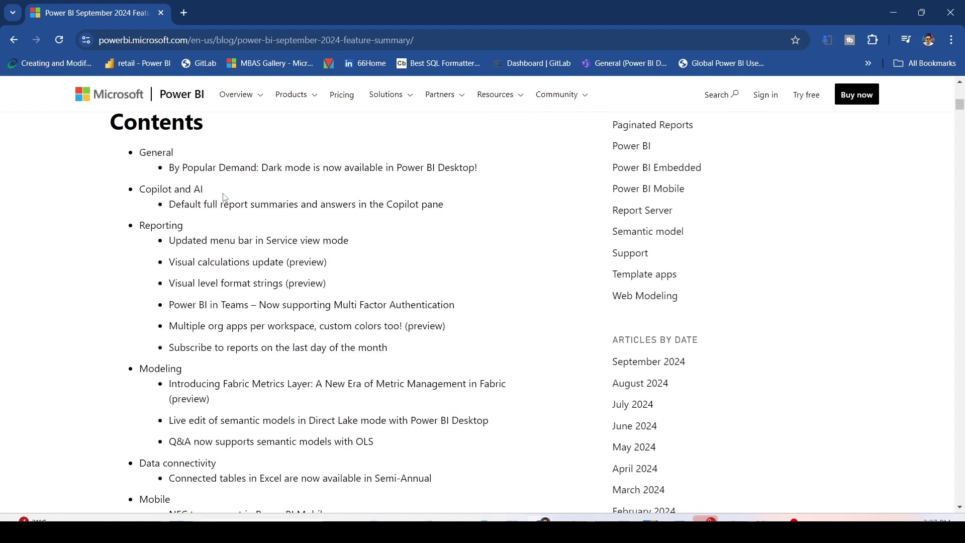
drag(96, 117, 228, 133)
mouse_move(112, 142)
mouse_down()
mouse_move(397, 178)
mouse_move(487, 177)
mouse_up()
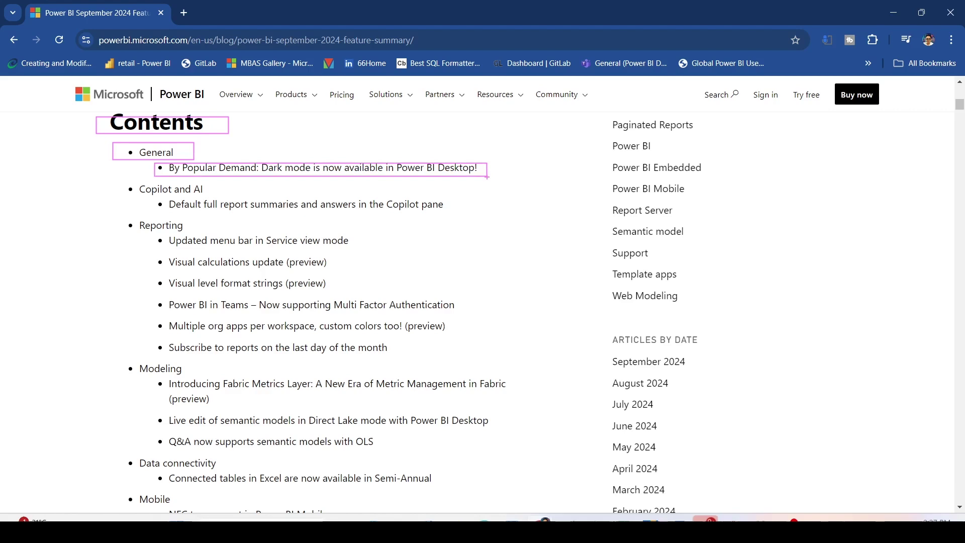
key(Escape)
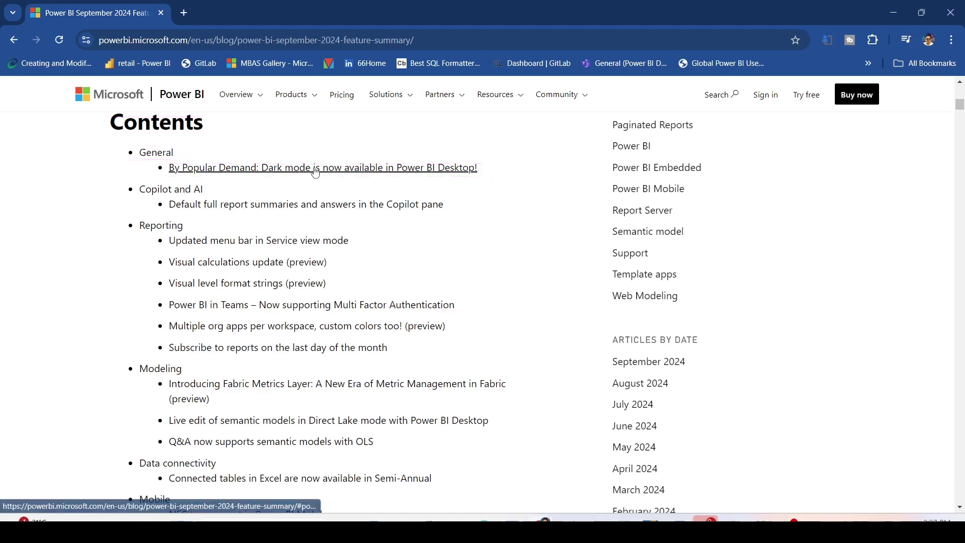
Jump to the Dark mode section, select its Personalization settings path, and return to Power BI Desktop.
click(316, 169)
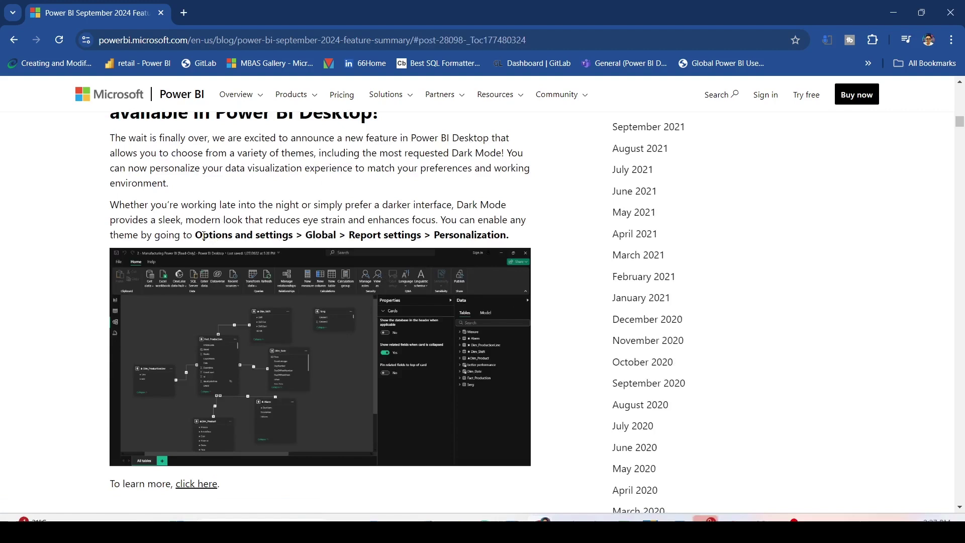
drag(194, 235, 510, 238)
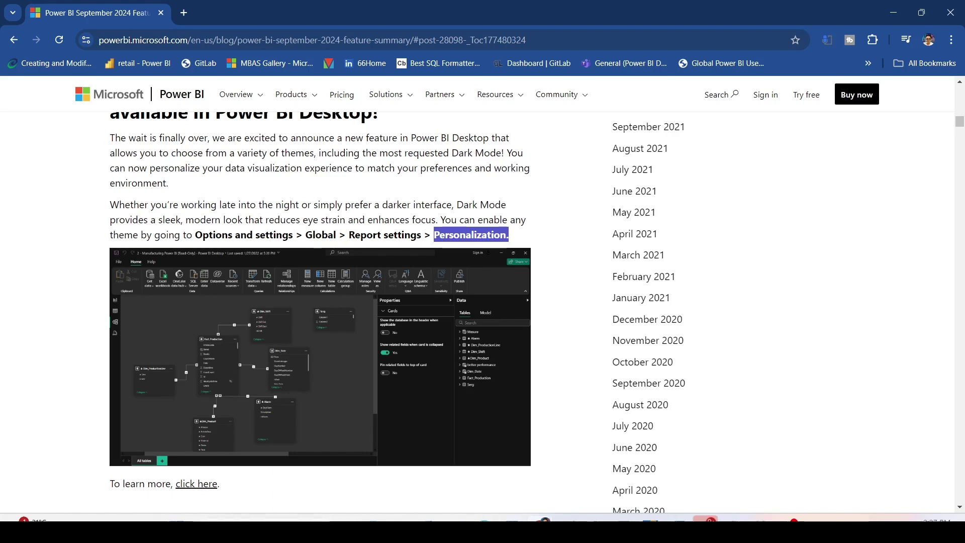
key(alt+Tab)
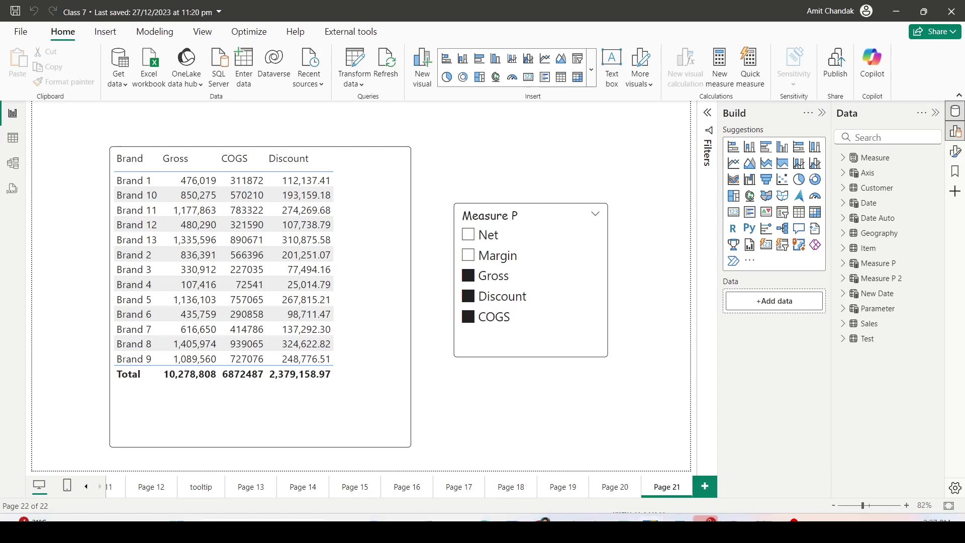
Switch to the 'AT Small github with format String' Power BI Desktop window.
key(alt+Tab)
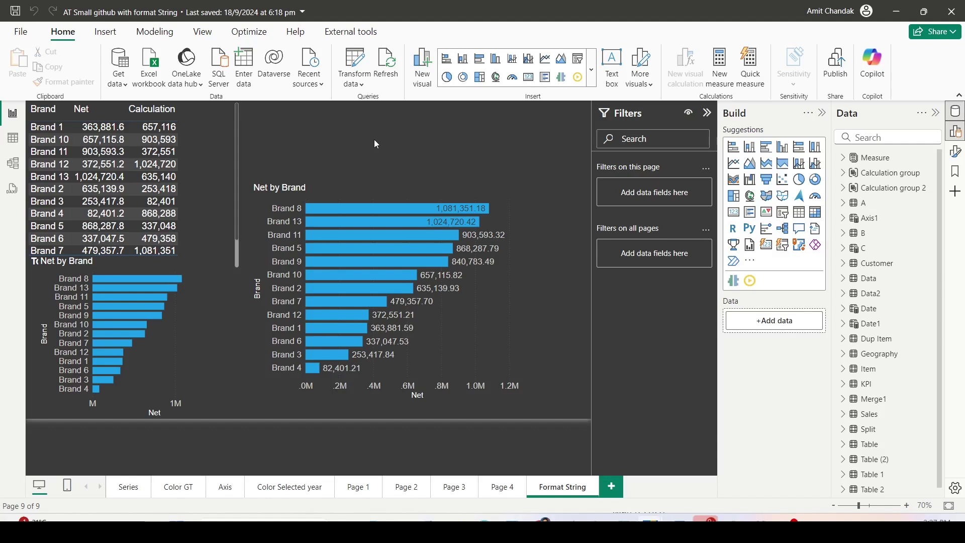
mouse_move(103, 181)
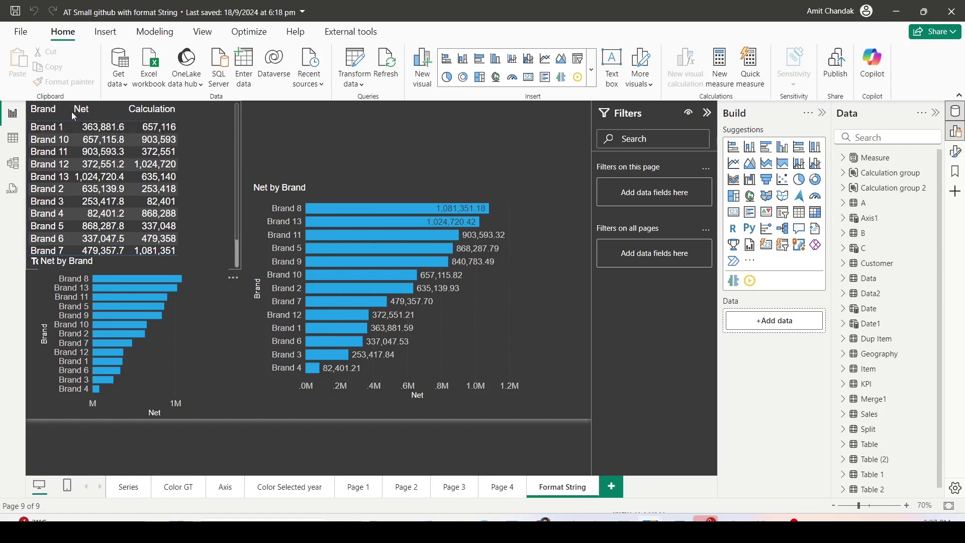
Open the Options dialog through File > Options and settings.
click(16, 35)
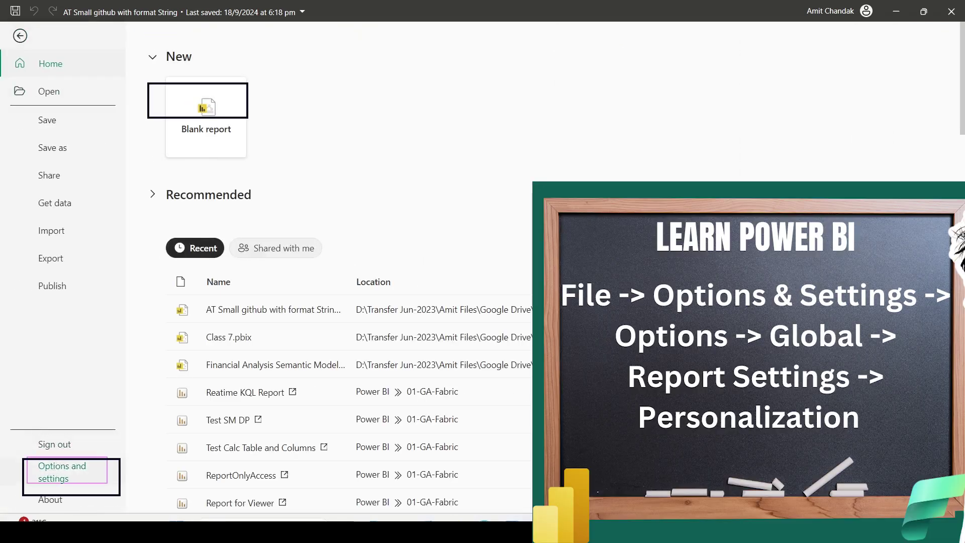
click(54, 472)
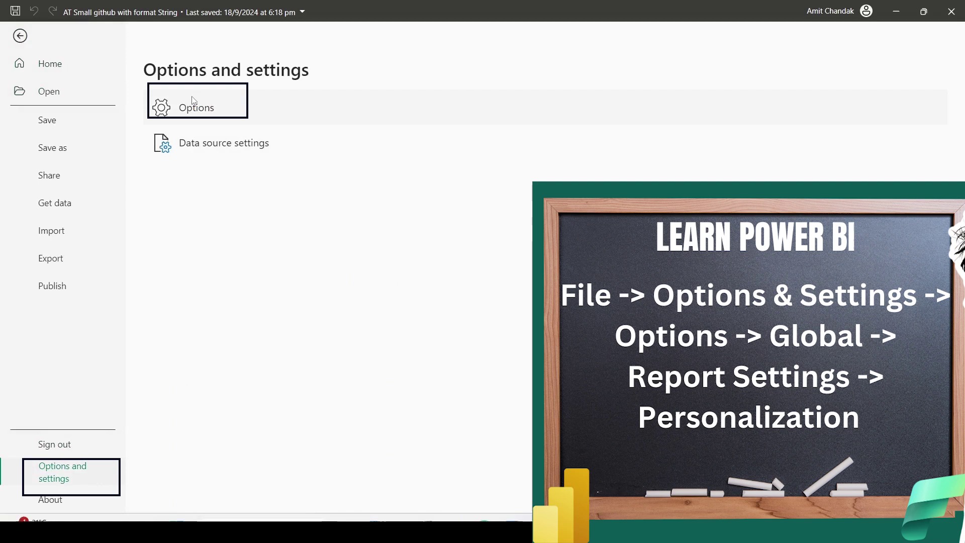
click(195, 112)
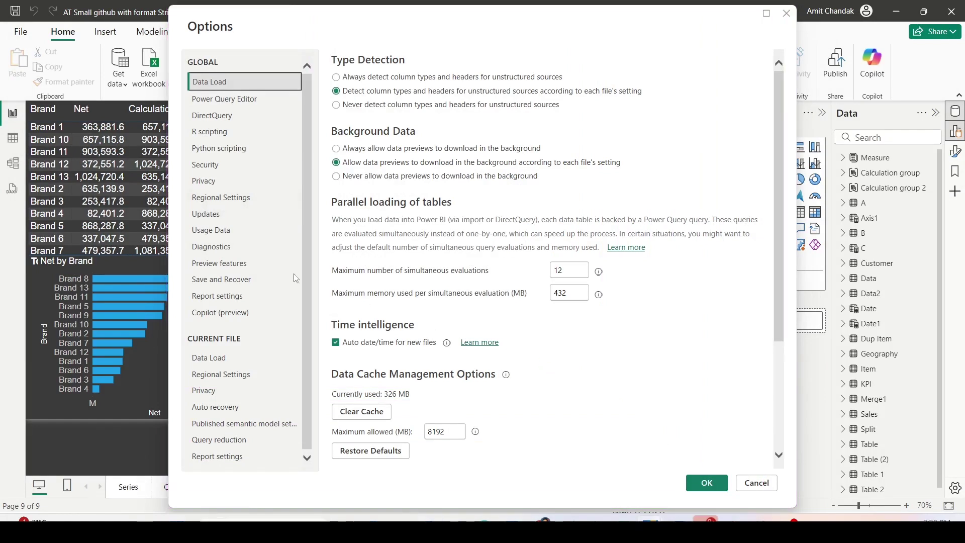
Set the Global Report settings Personalization theme to Dark (Preview) and apply it.
drag(184, 287, 280, 307)
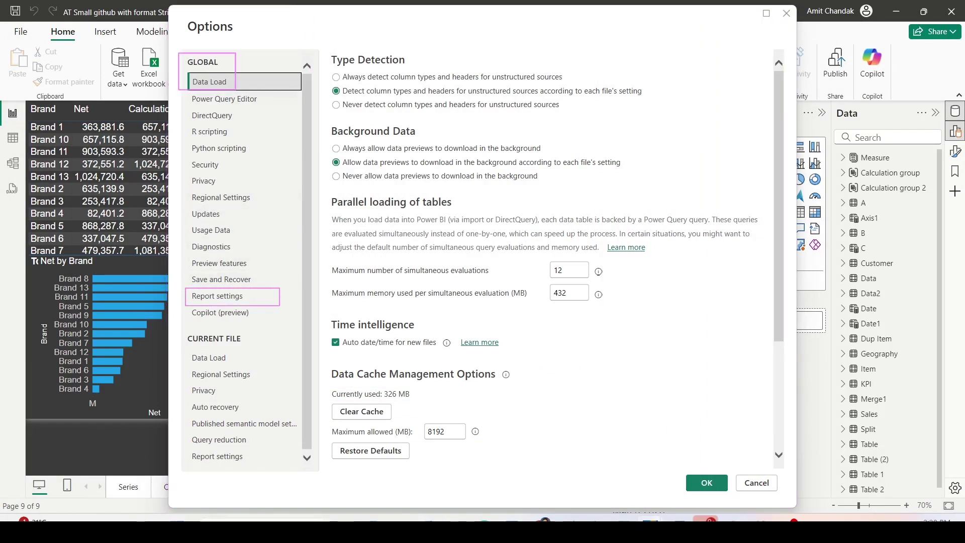
click(225, 296)
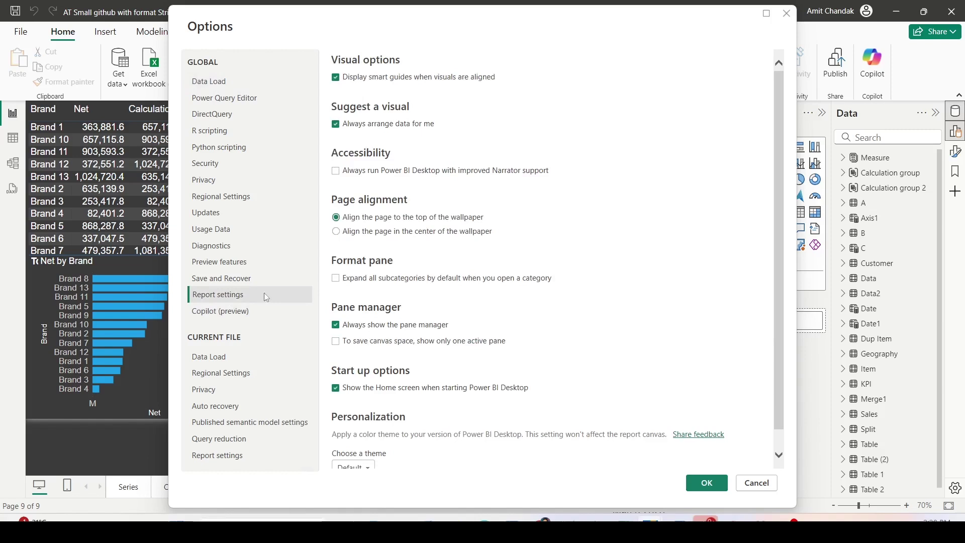
scroll(498, 283, down, 1)
key(ctrl+2)
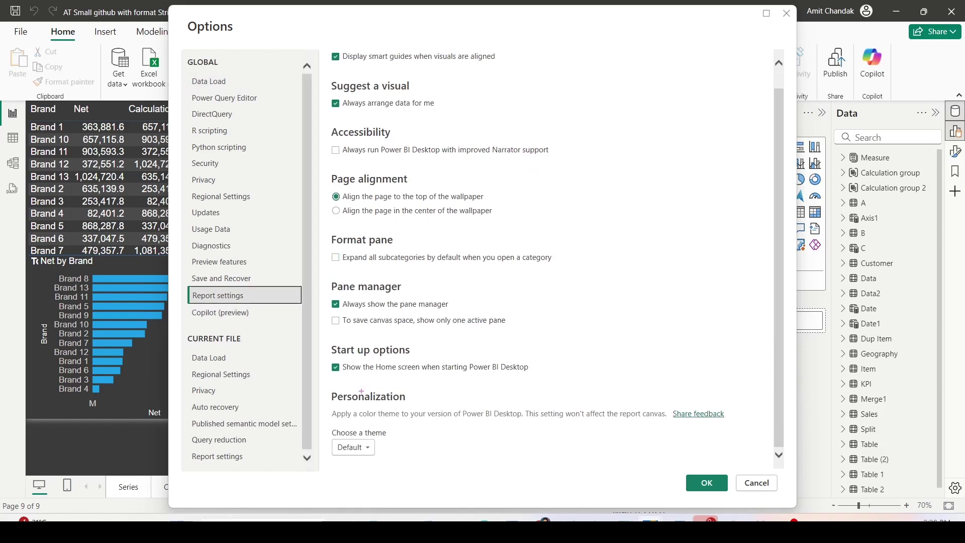
drag(322, 375, 457, 407)
key(Escape)
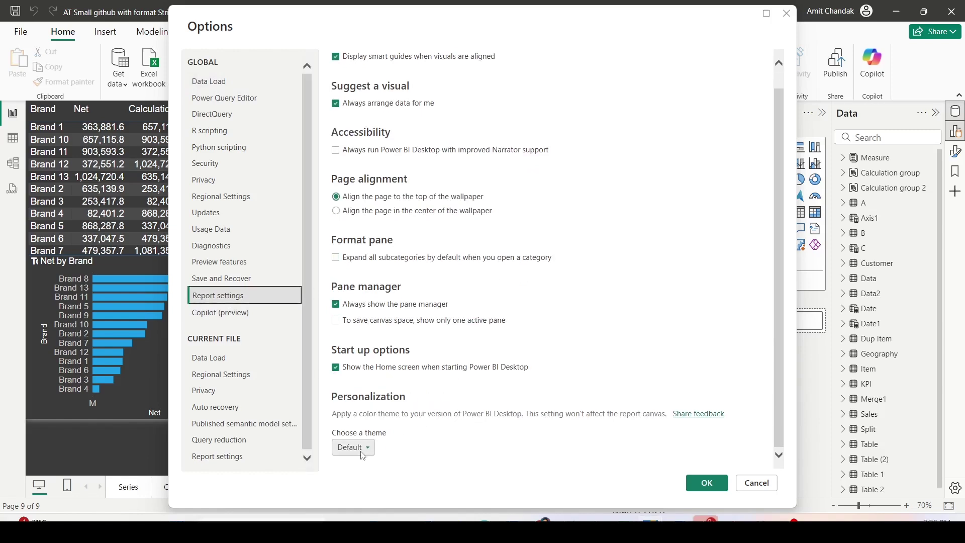
click(359, 450)
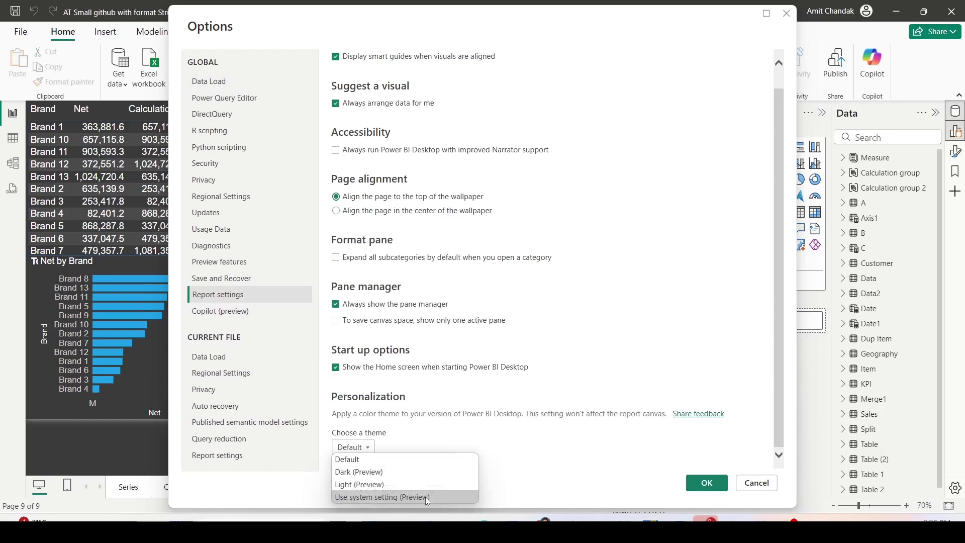
click(360, 472)
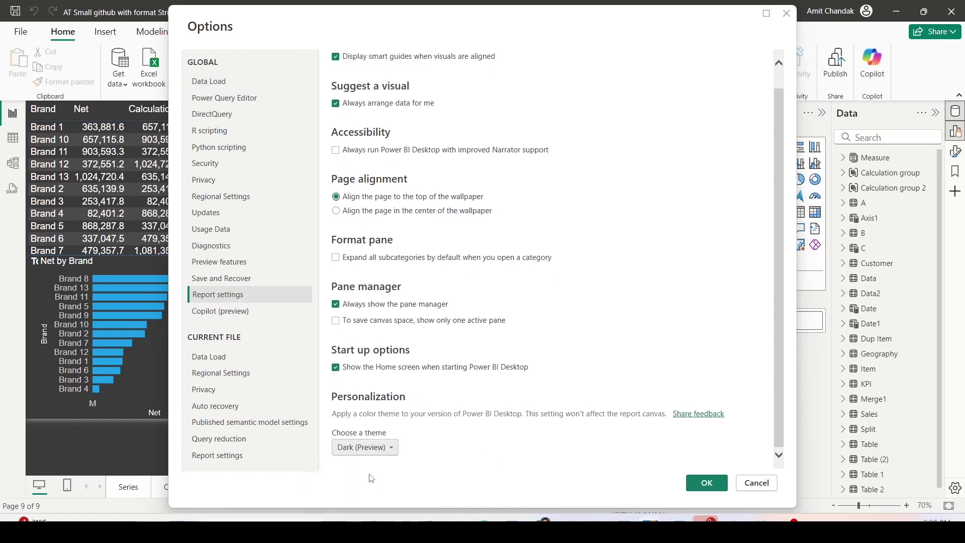
click(705, 483)
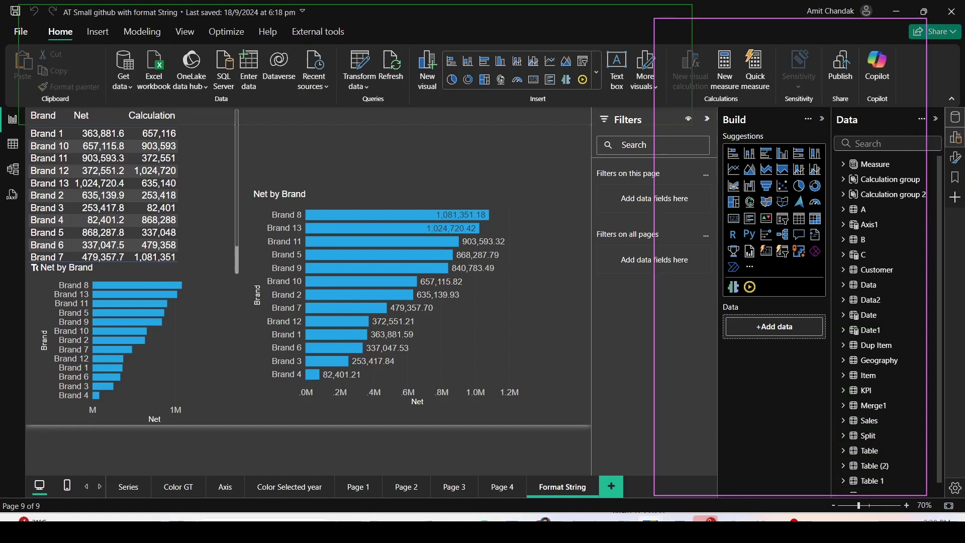
View the model diagram in dark mode, then go to File to reach Class 7.pbix.
click(11, 171)
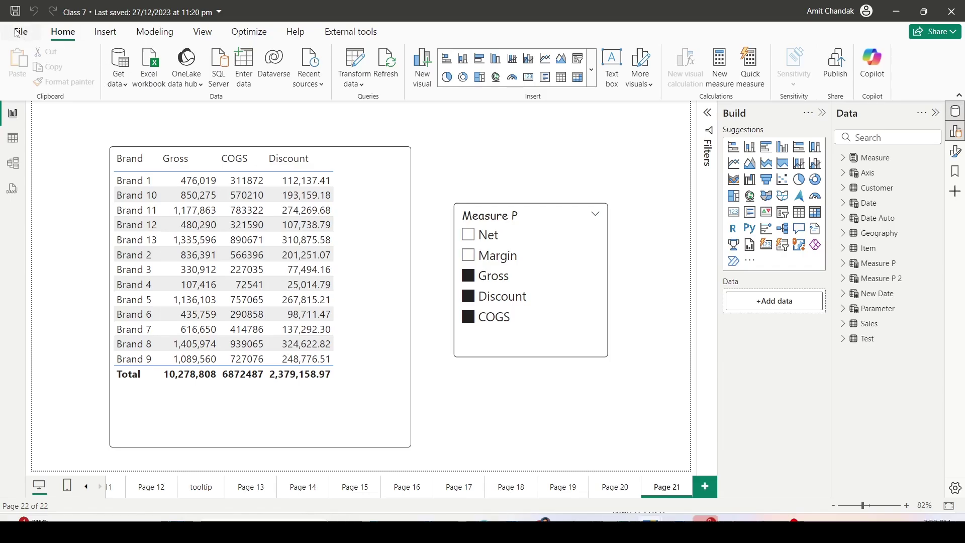
click(19, 33)
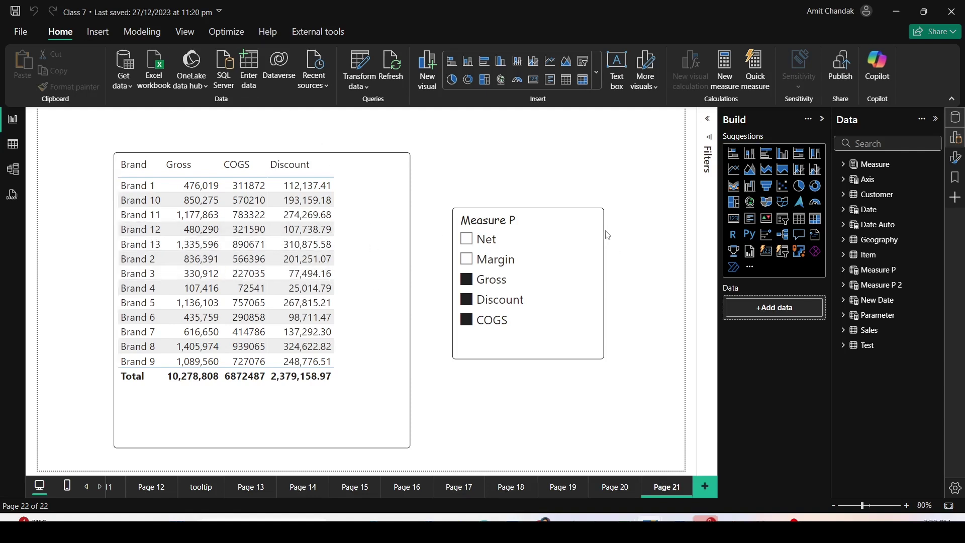
Look at Table view, Model view and DAX query view in the dark interface.
click(13, 143)
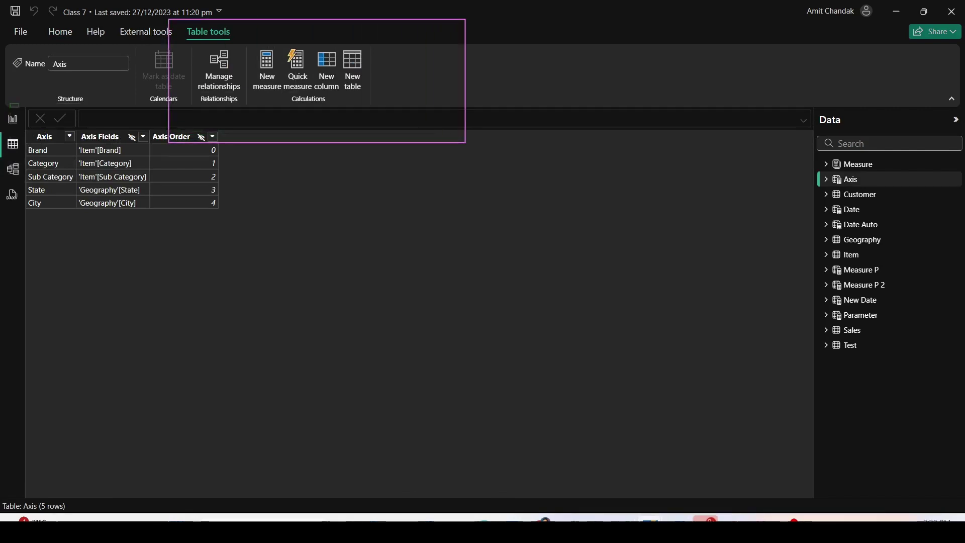
click(15, 173)
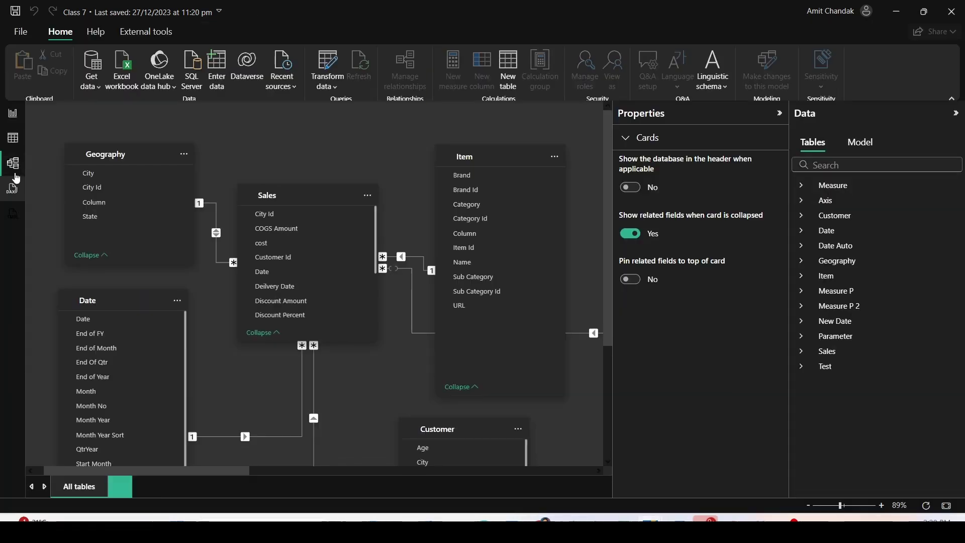
click(13, 190)
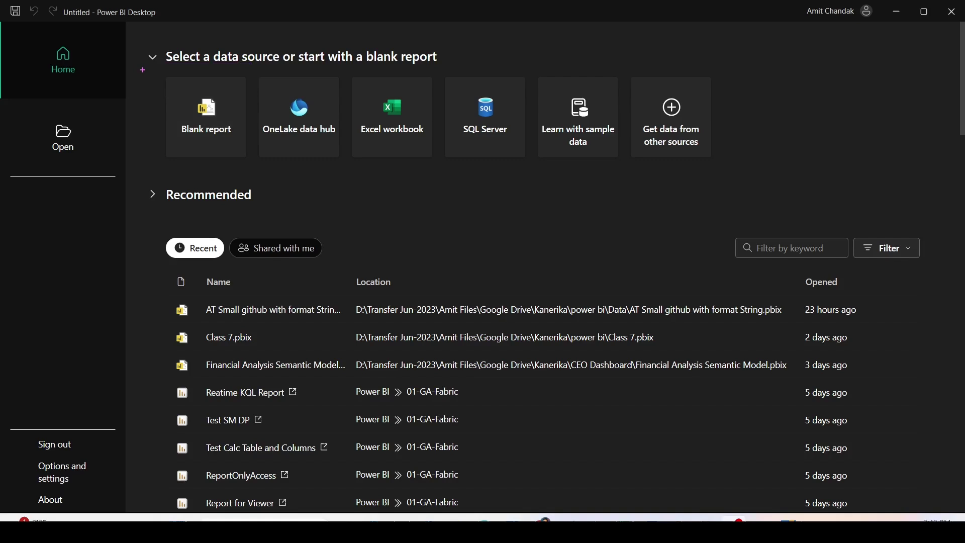
Create a blank report from the start screen and bring up the Get data source list.
drag(142, 70, 261, 170)
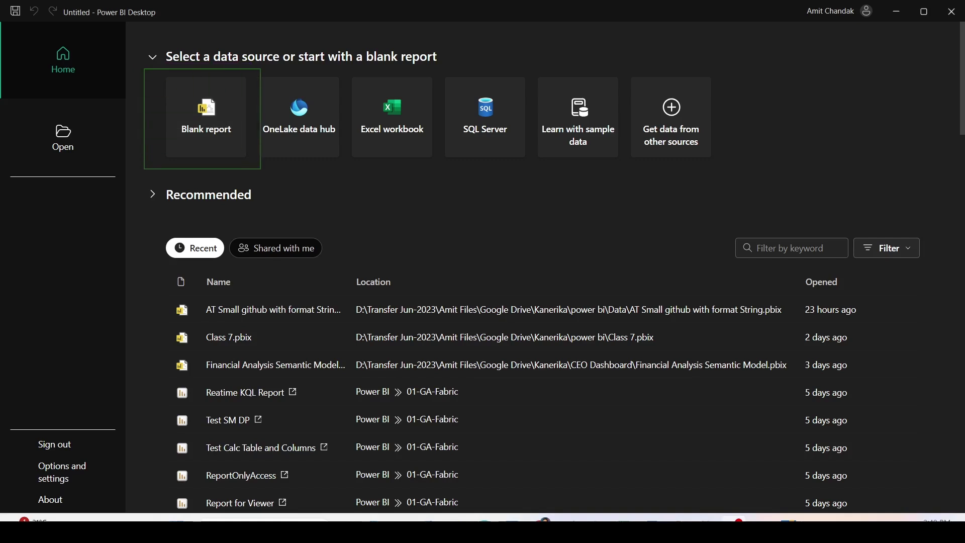
click(222, 128)
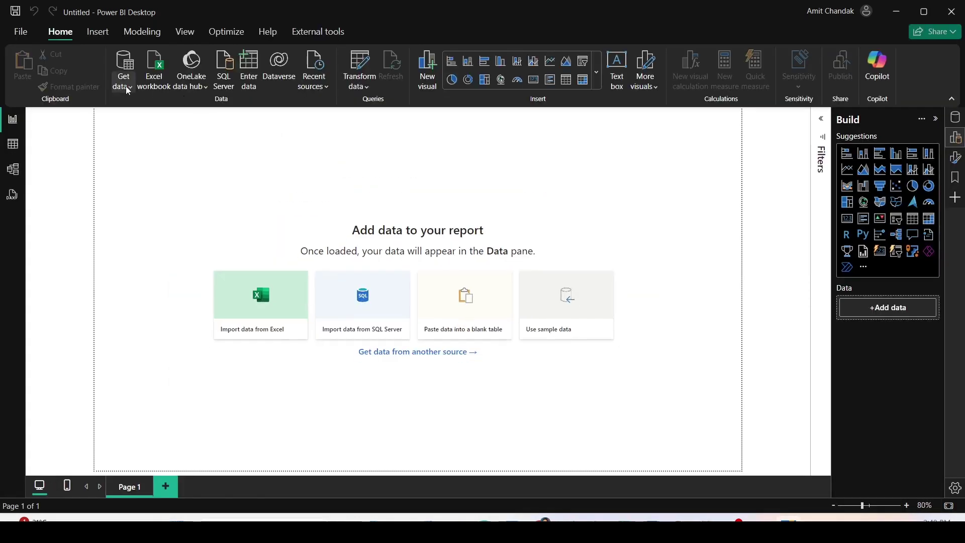
click(129, 88)
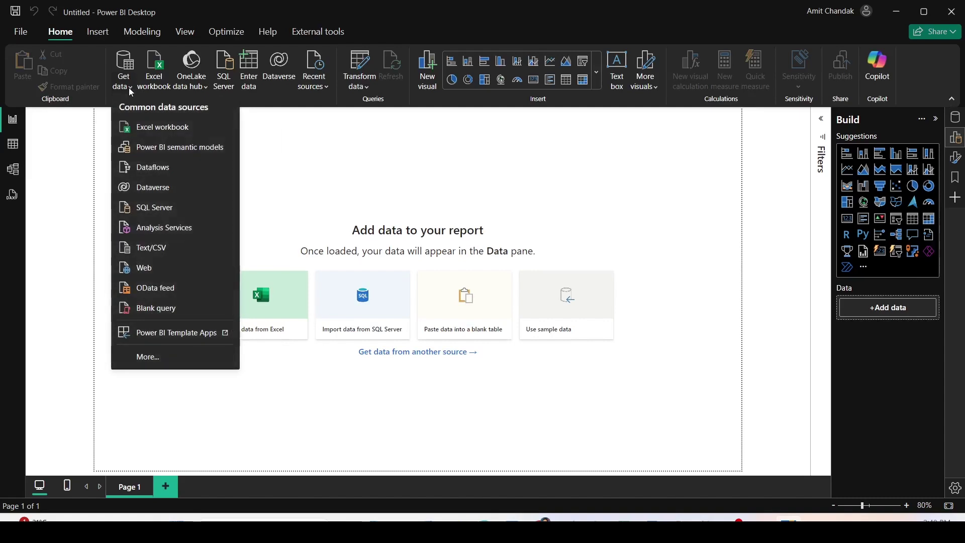
Choose Power BI semantic models, select CalcGroup, and connect live to it.
click(158, 148)
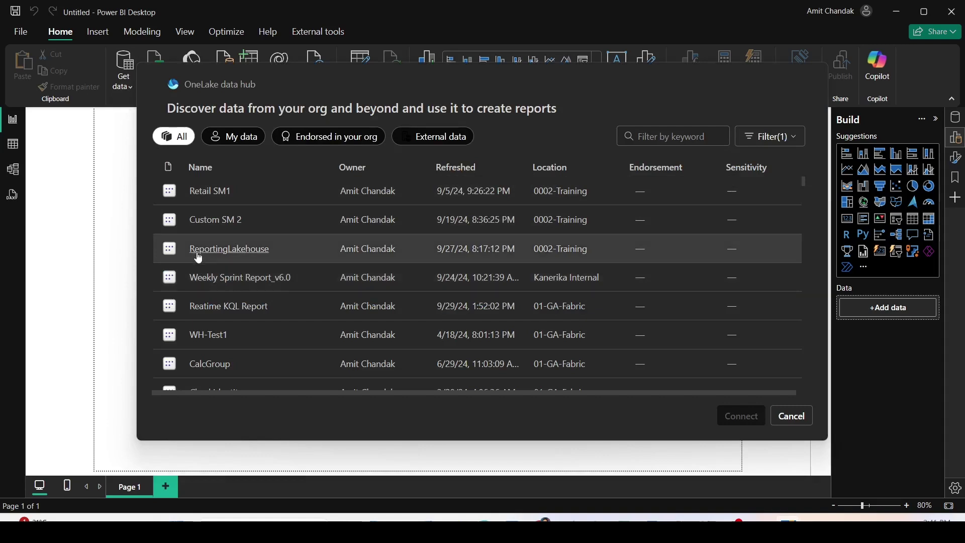
click(217, 367)
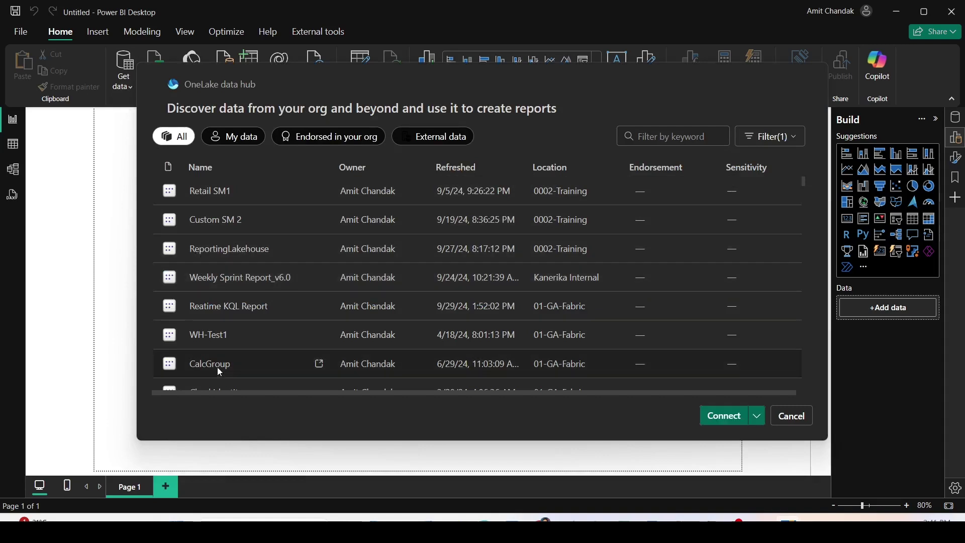
click(720, 422)
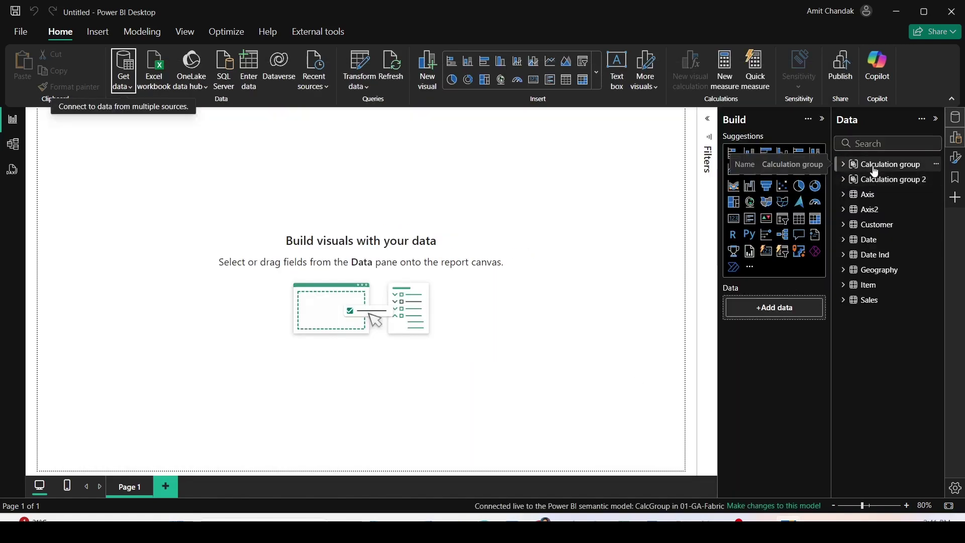
Expand the Calculation group and Axis tables in the Data pane.
click(873, 172)
click(844, 165)
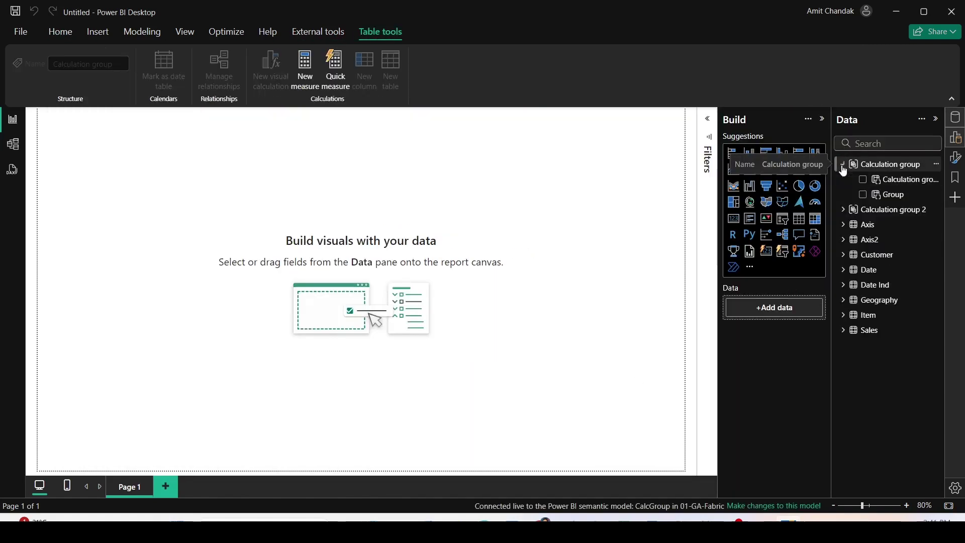
click(874, 211)
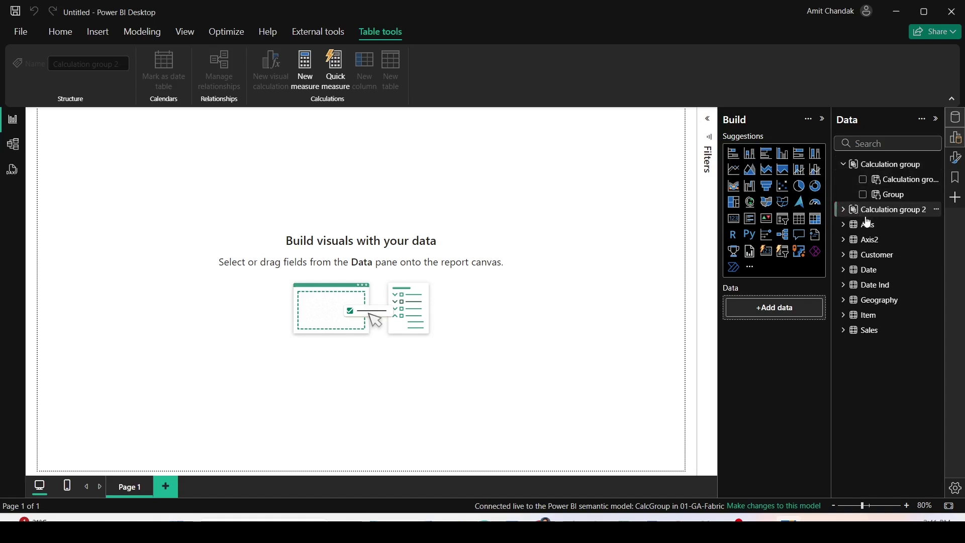
click(842, 225)
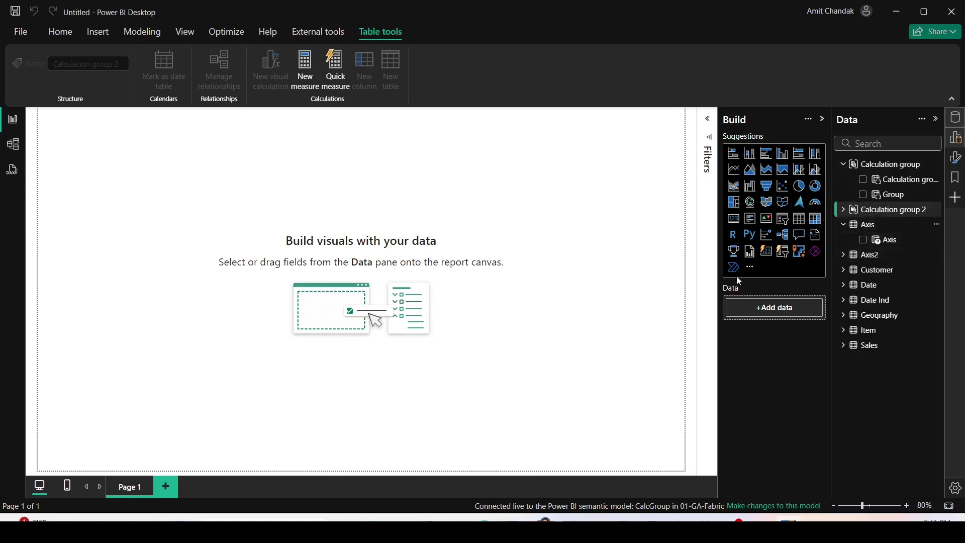
Check Model view and DAX query view, then return to Report view.
click(12, 144)
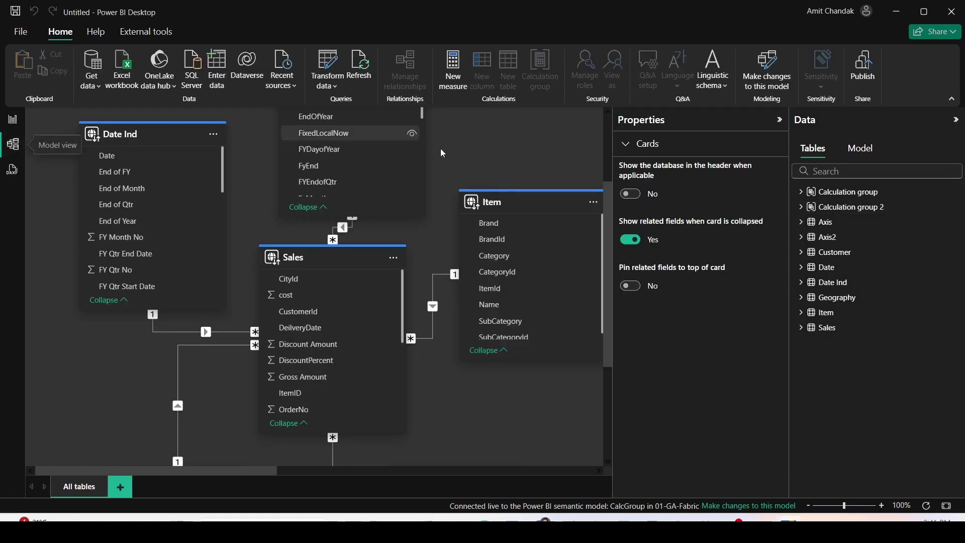
click(12, 170)
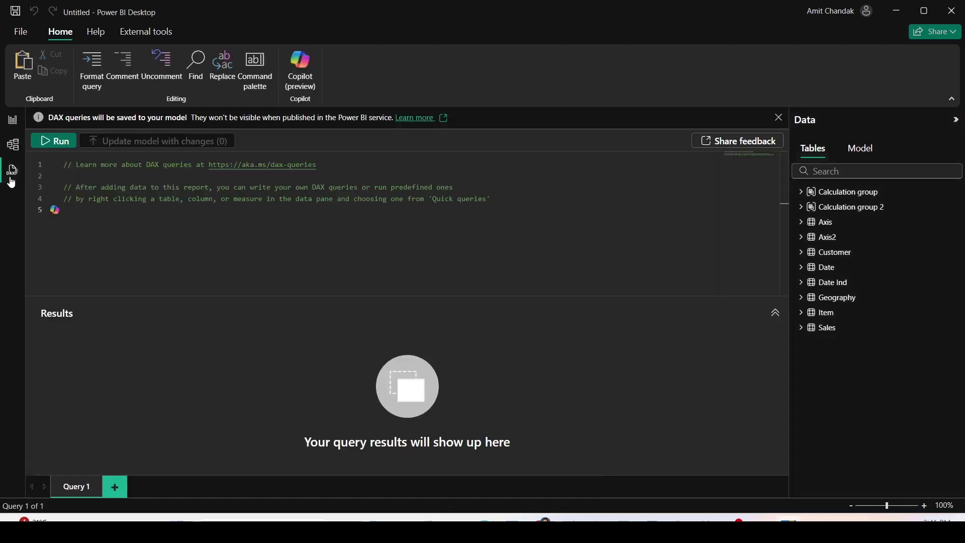
click(12, 120)
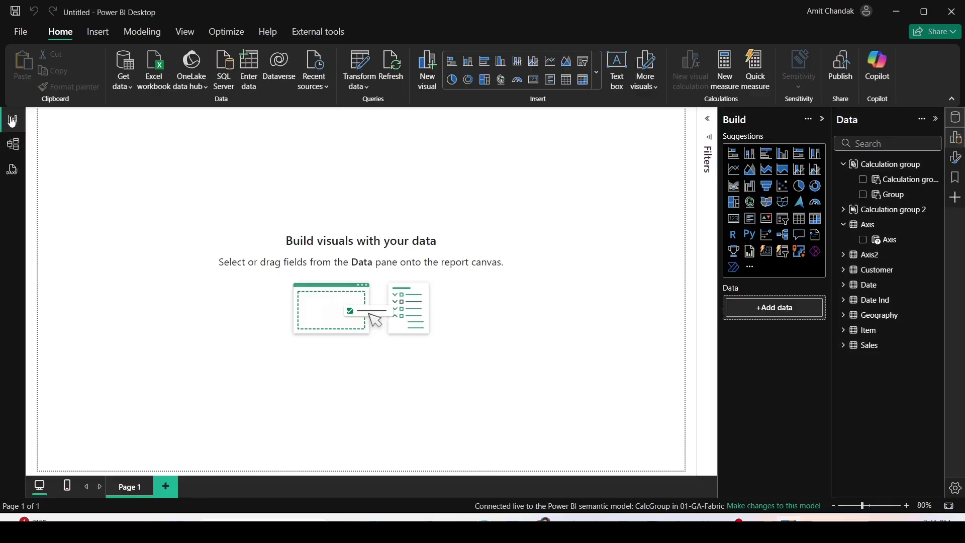
Look through the Insert, Modeling, View and Optimize ribbon tabs, ending on Home.
click(98, 31)
click(130, 32)
click(185, 32)
click(226, 33)
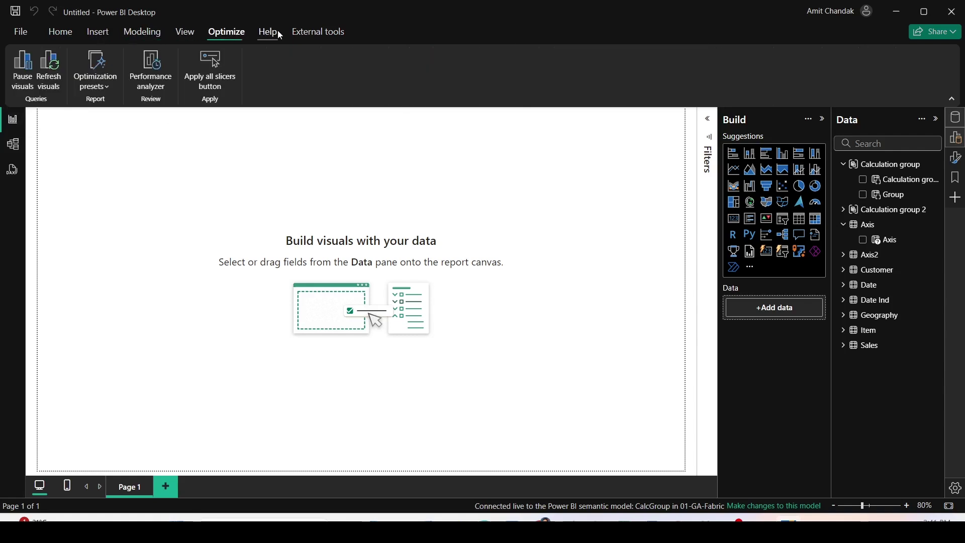
click(61, 32)
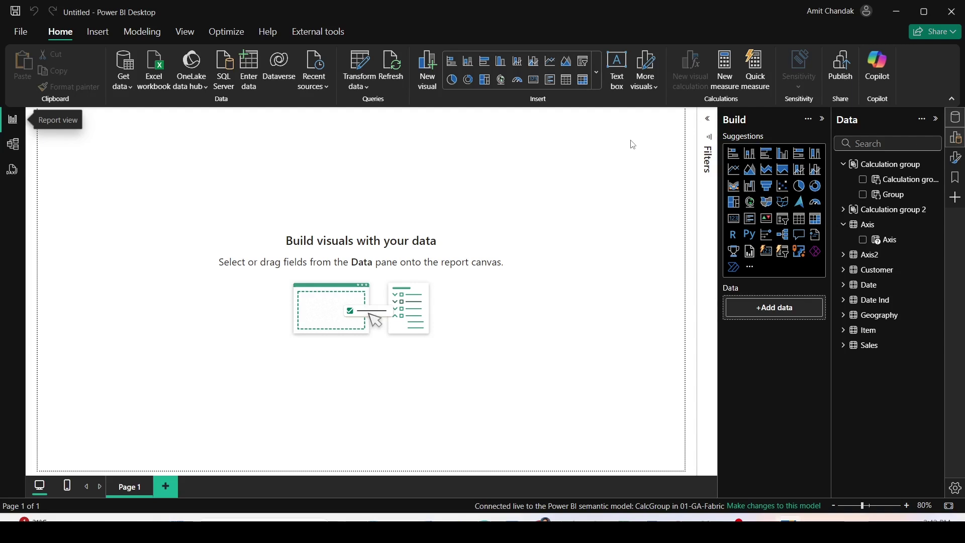
Apply the dark Innovate theme from the View tab's Themes gallery to the empty report.
click(106, 36)
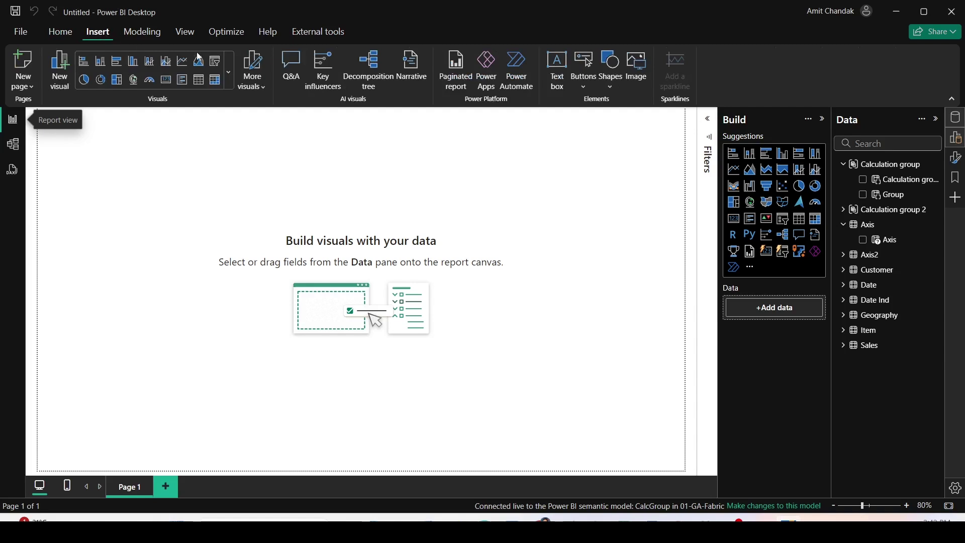
click(184, 36)
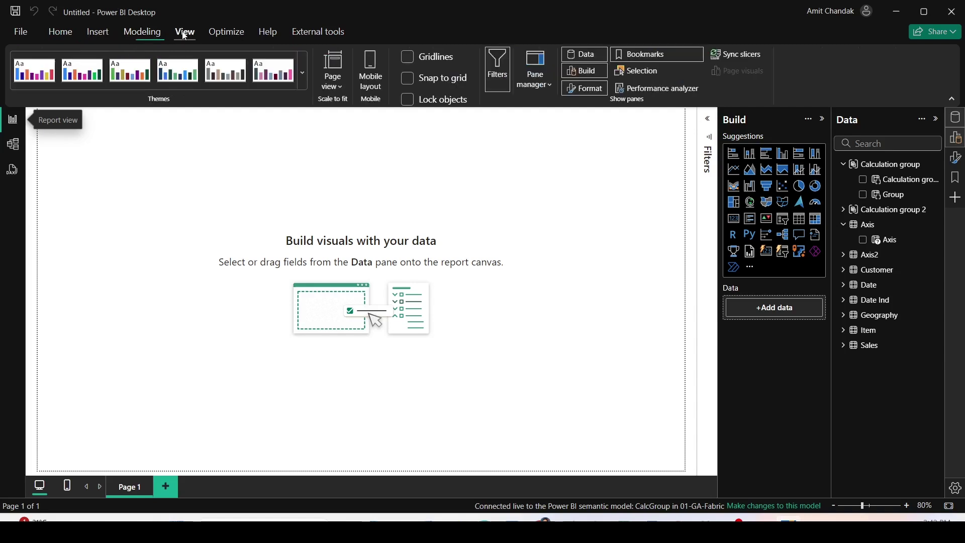
click(304, 78)
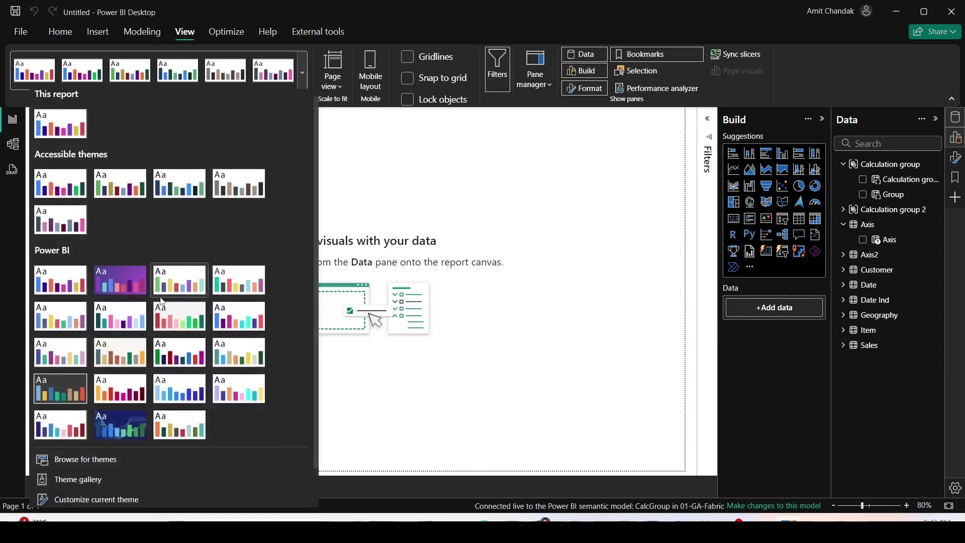
scroll(154, 291, down, 2)
scroll(154, 290, up, 2)
scroll(155, 291, down, 2)
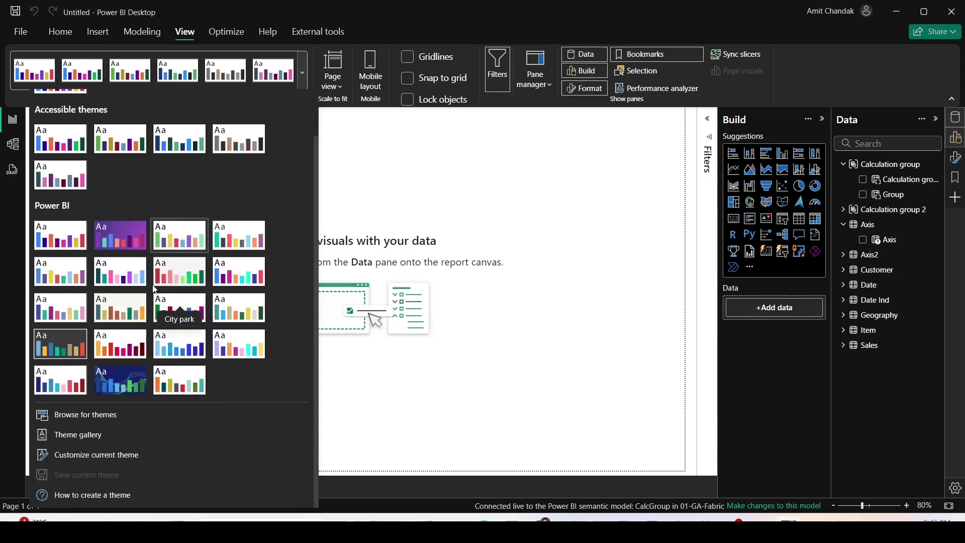
click(55, 340)
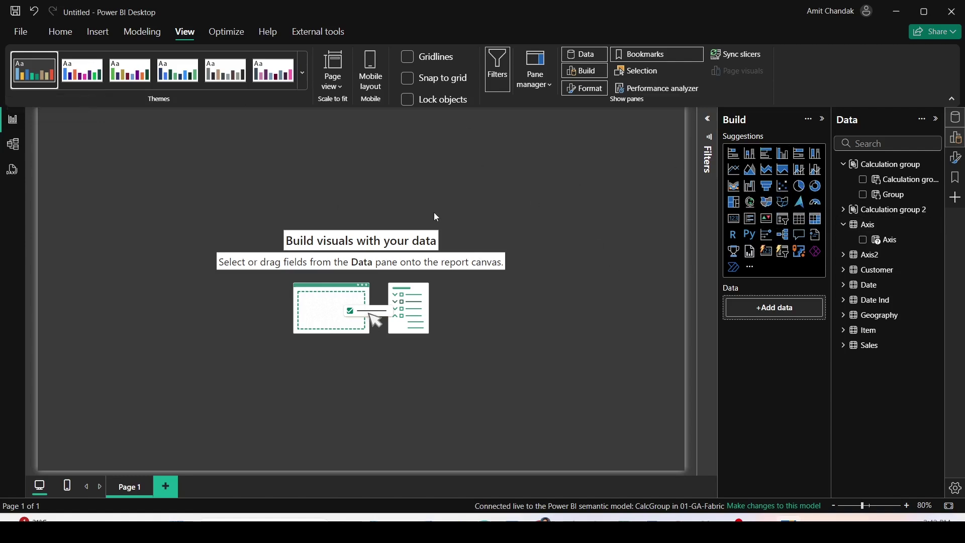
Add and enlarge a clustered column chart with Item Brand on the axis and Sales Gross as values.
click(782, 155)
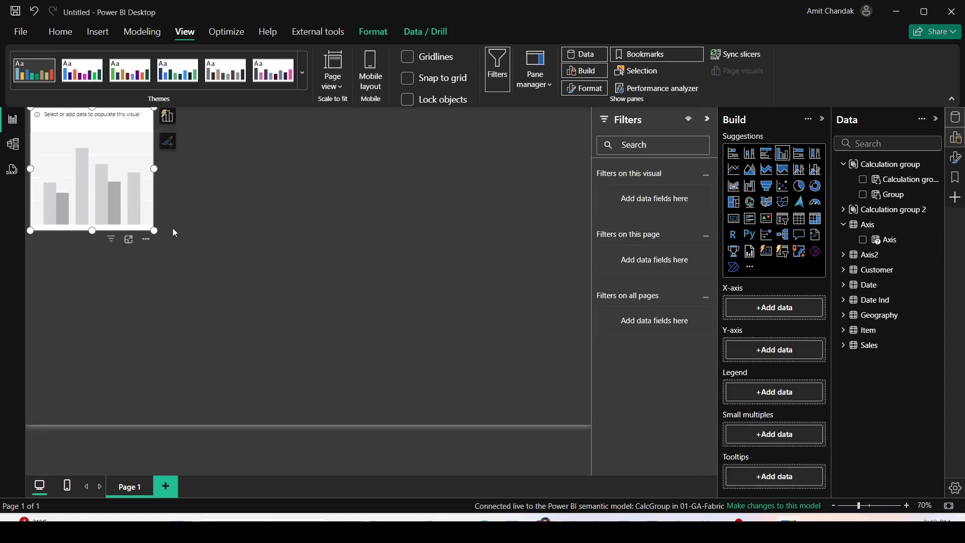
drag(205, 278, 336, 373)
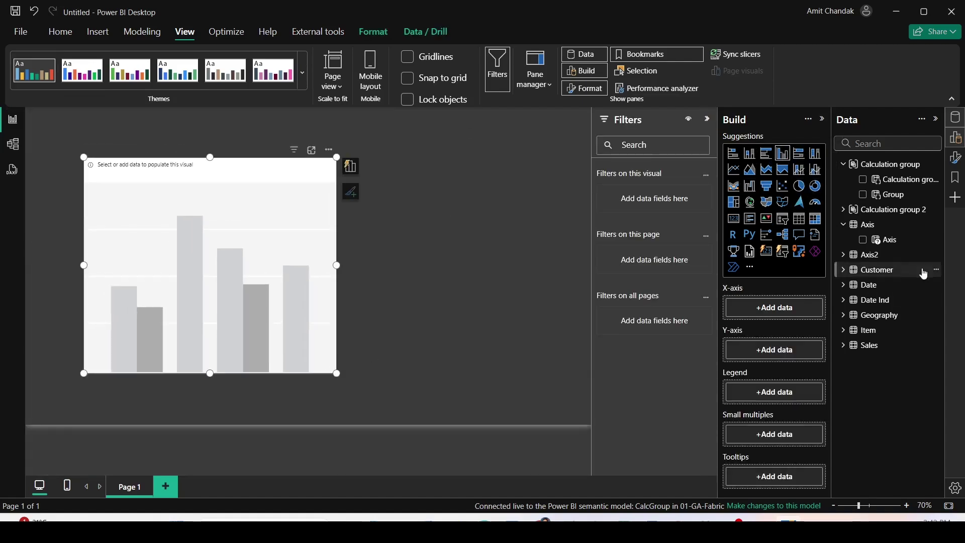
click(843, 329)
click(862, 345)
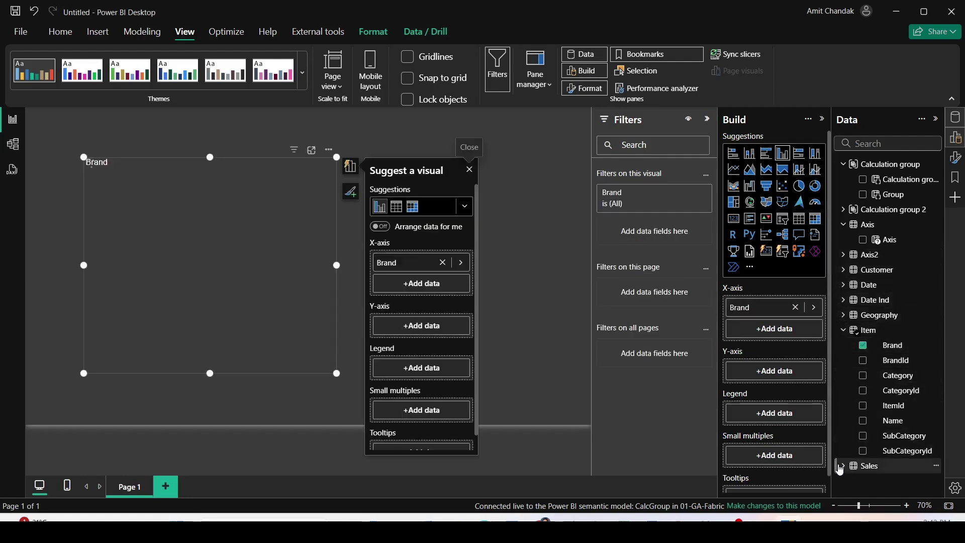
click(843, 453)
scroll(882, 377, down, 5)
click(862, 380)
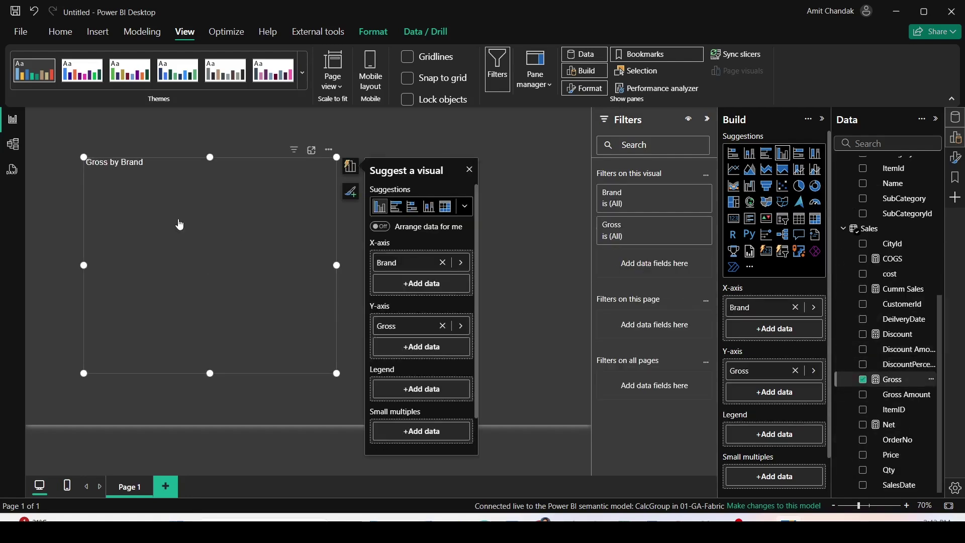